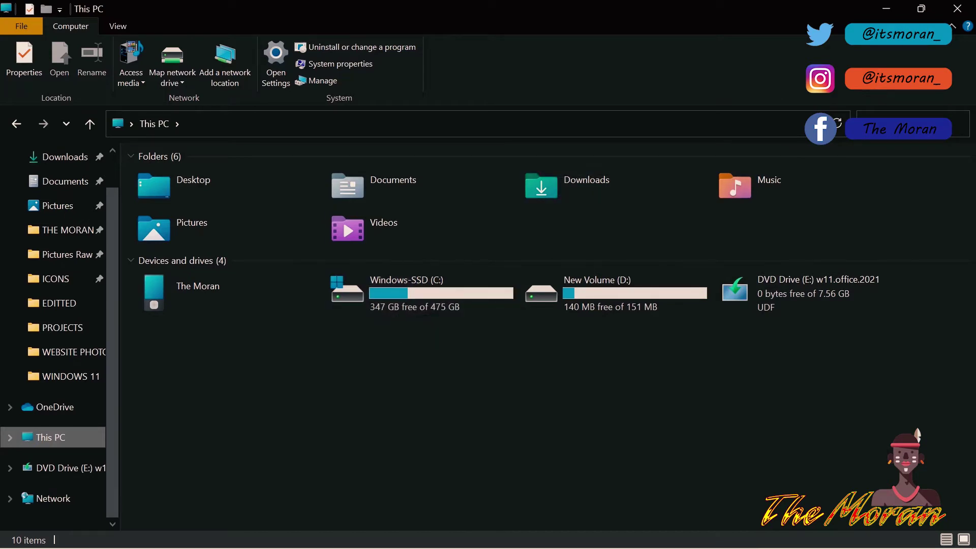
Step: Close the This PC window and open the Windows Update advanced options in Settings
click(958, 8)
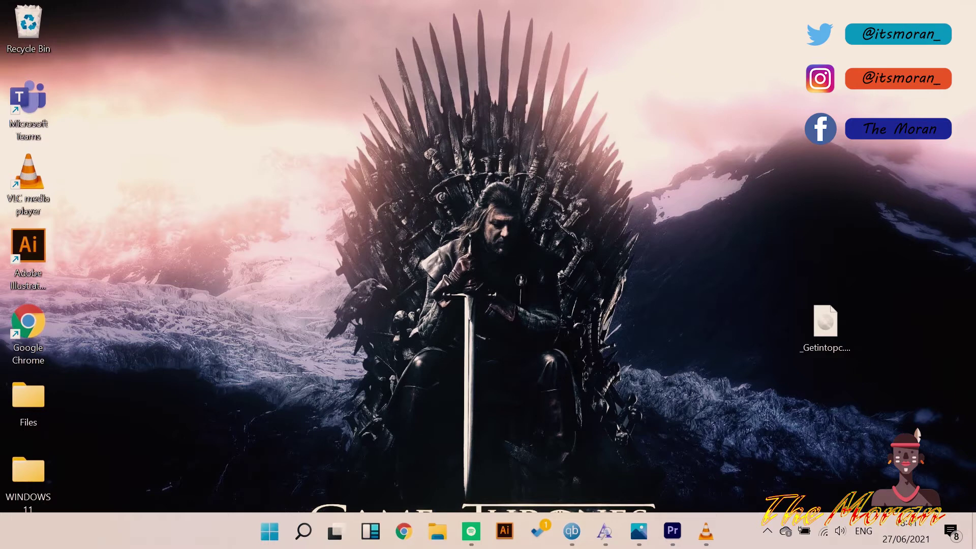
click(269, 531)
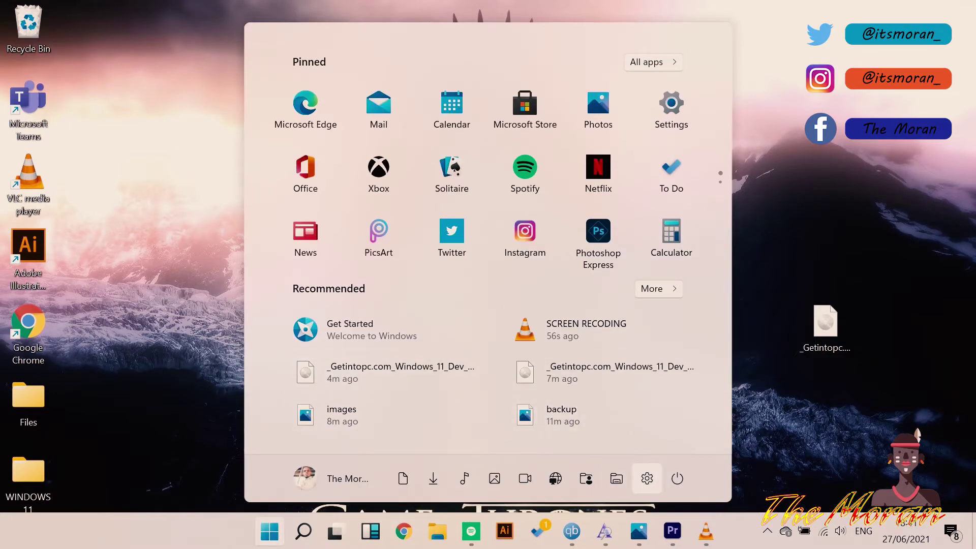
click(647, 478)
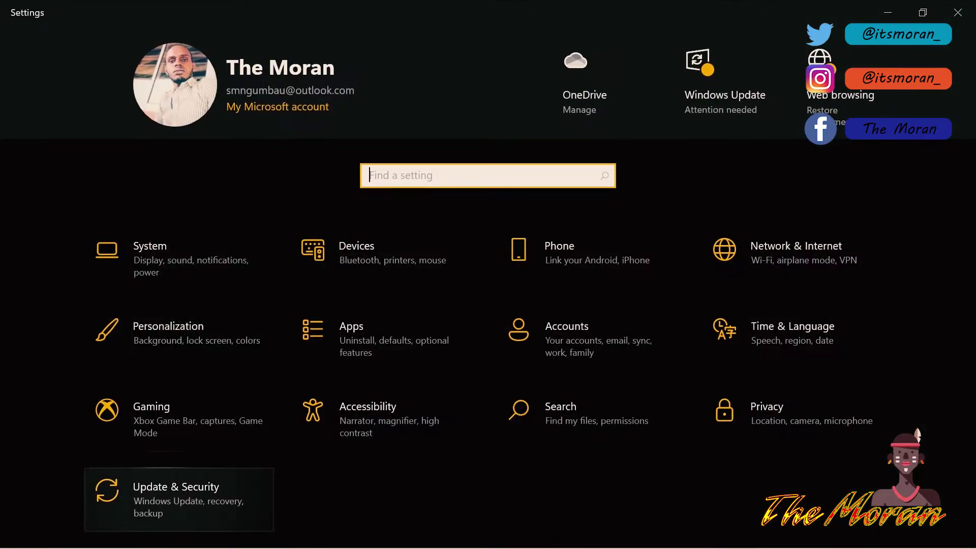
click(152, 501)
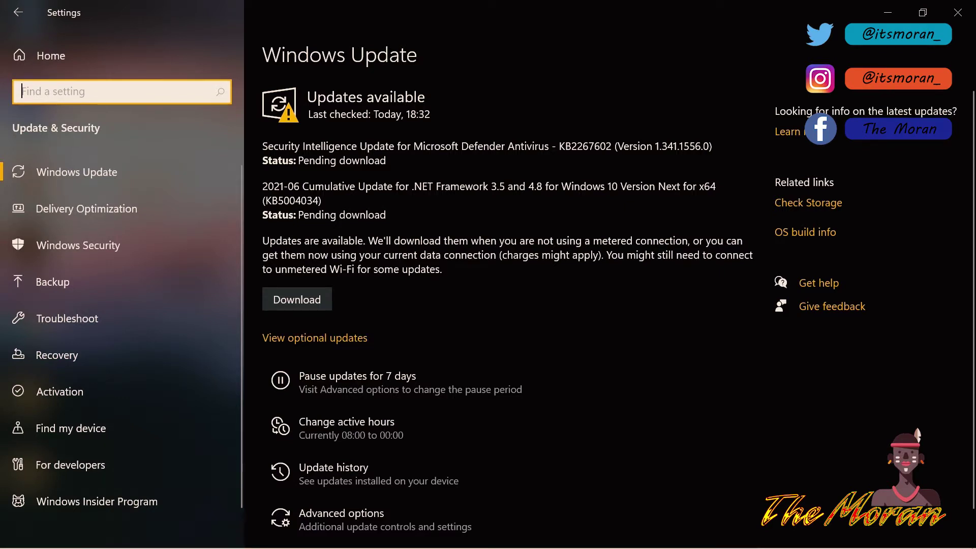
scroll(397, 345, down, 2)
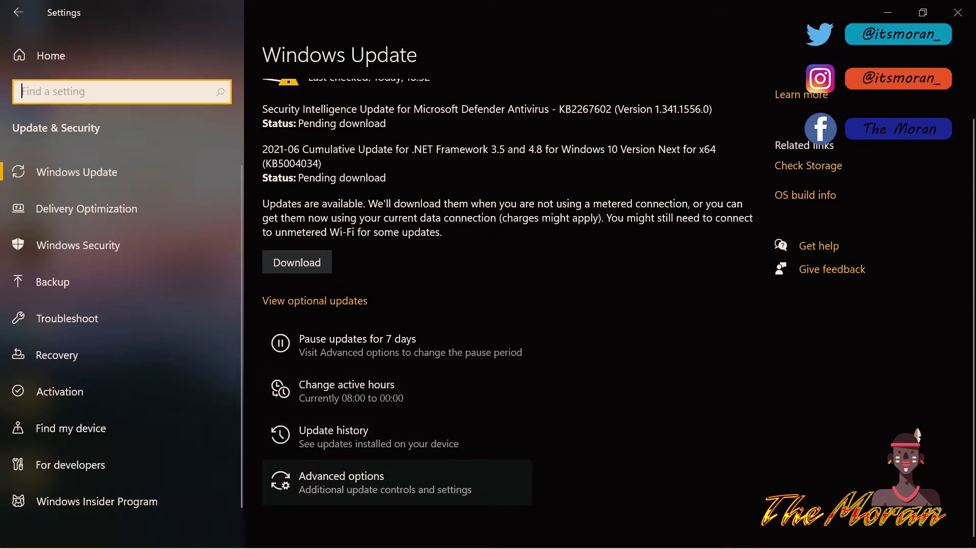
click(366, 482)
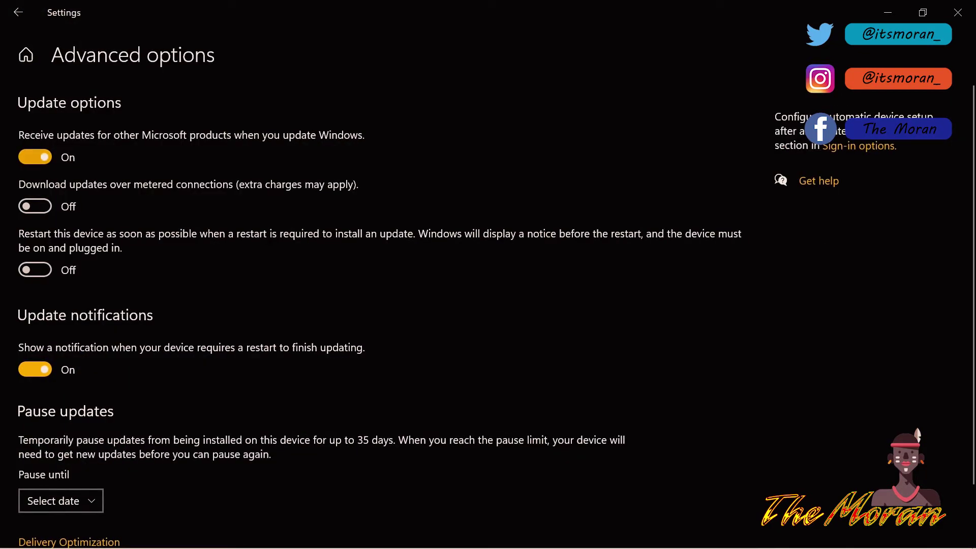
Step: Turn off updates for other Microsoft products and the notification shown when a restart is required to finish updating
click(35, 157)
scroll(376, 305, down, 2)
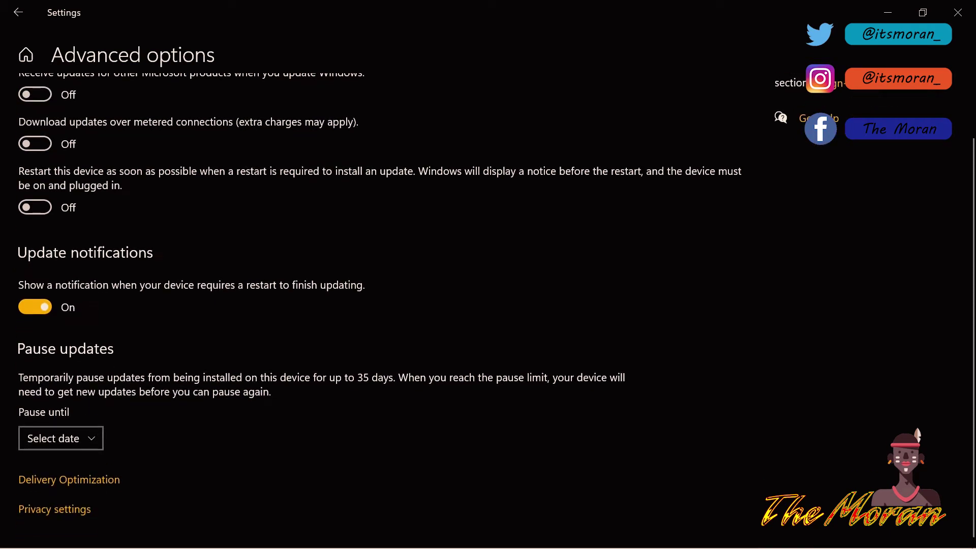
click(35, 307)
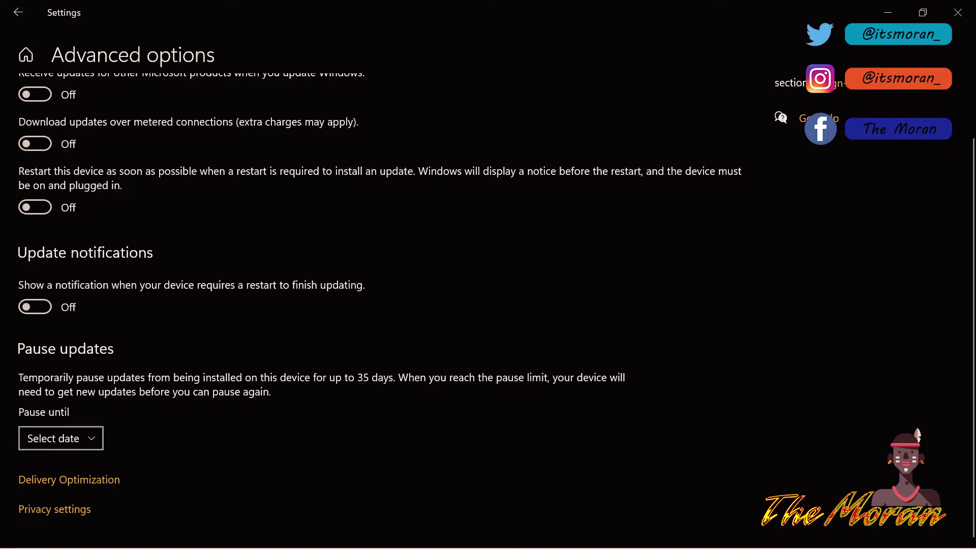
Step: Pause updates until Sunday, 1 August 2021 and close Settings
click(61, 438)
scroll(87, 413, down, 7)
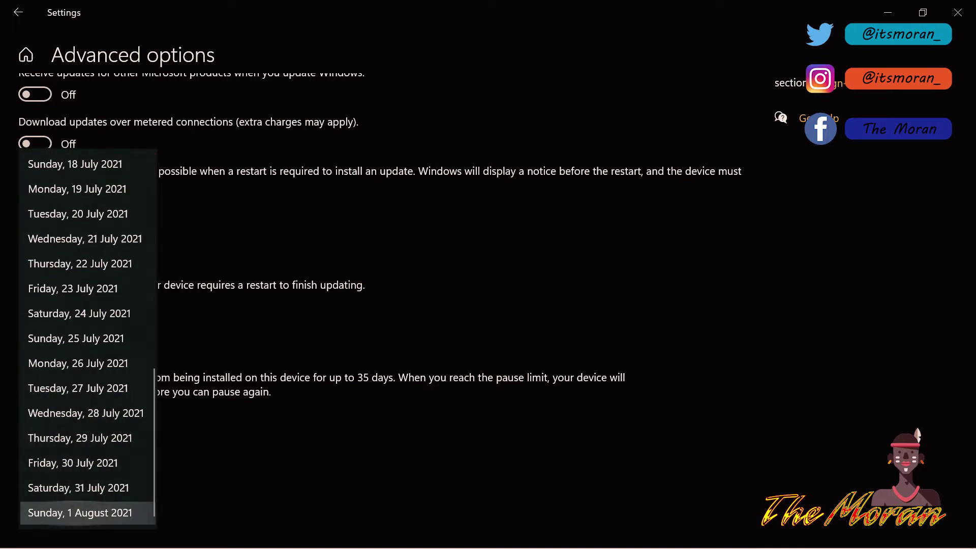
click(79, 513)
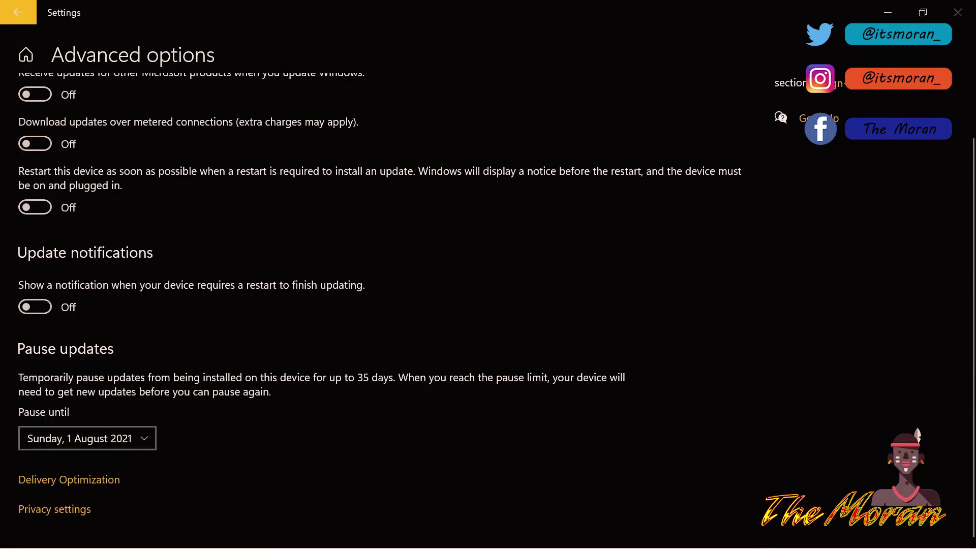
click(18, 12)
click(19, 13)
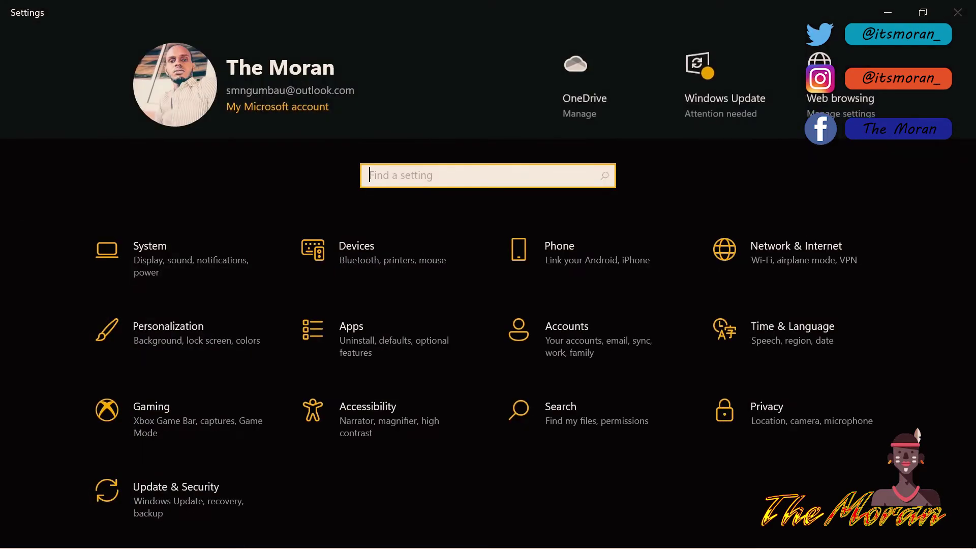
click(958, 12)
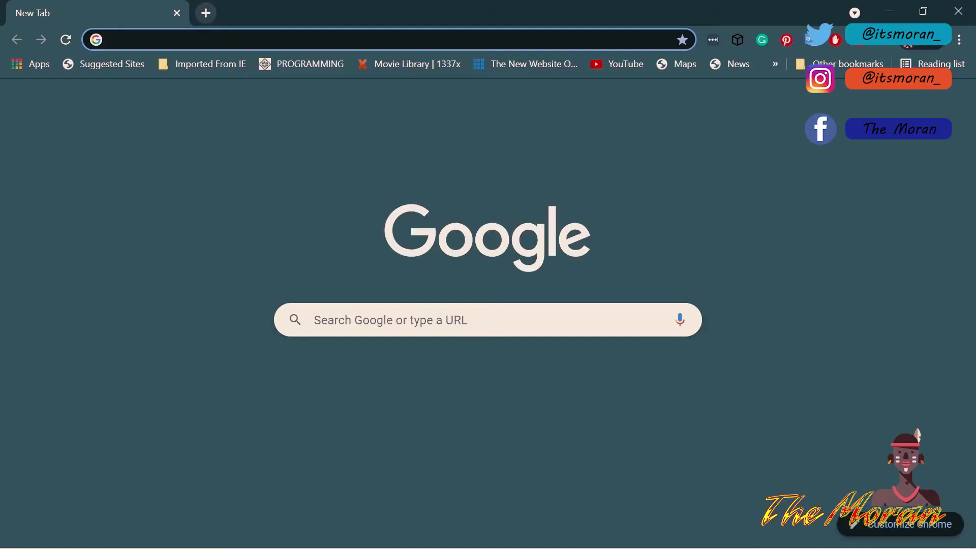
Step: In Chrome, go to getintopc.com and open the Windows 11 With Office 2019 Pro Plus page under Operating Systems
text(ge)
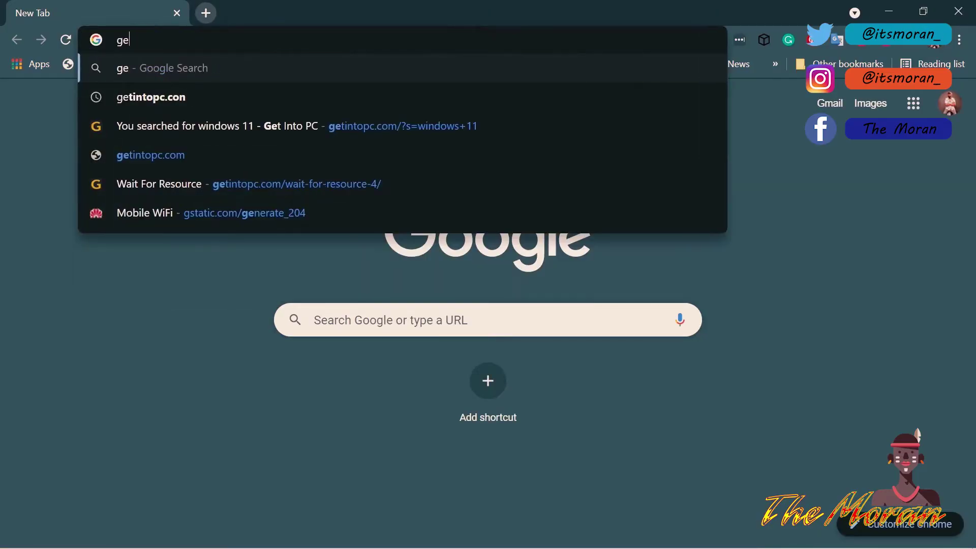
click(356, 184)
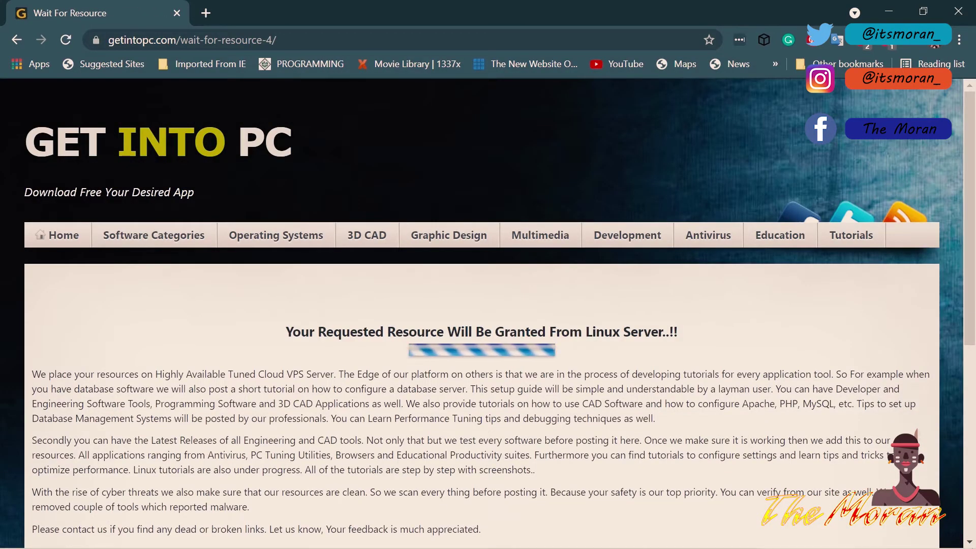
click(276, 235)
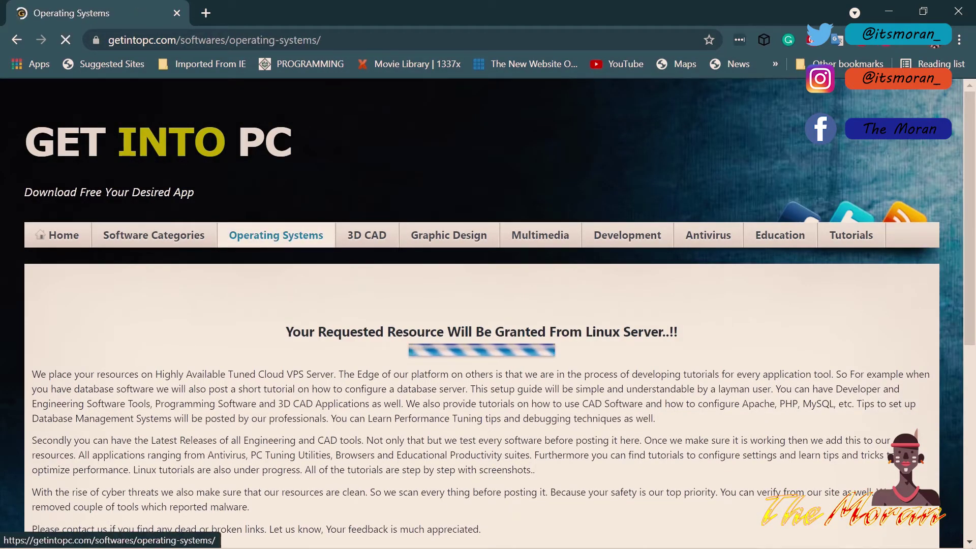
scroll(482, 313, down, 3)
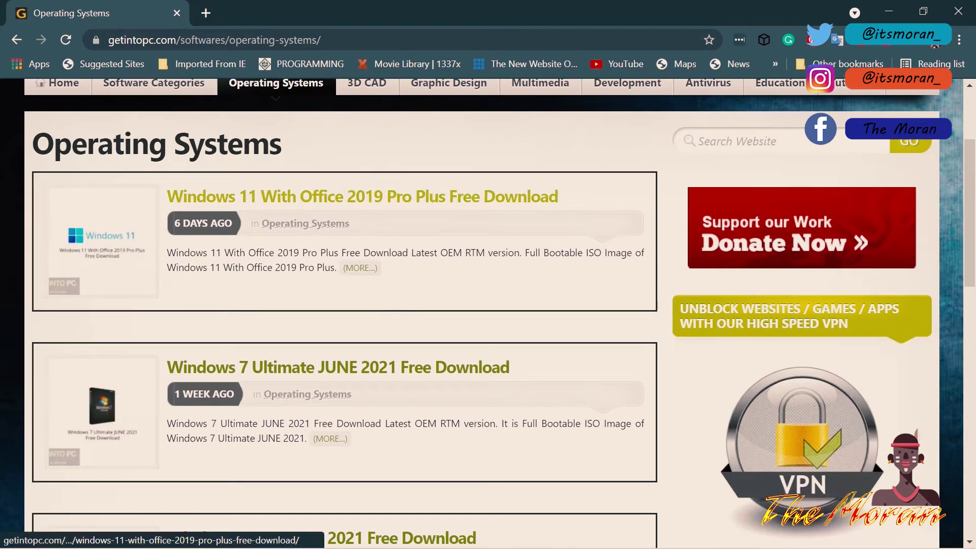
click(362, 197)
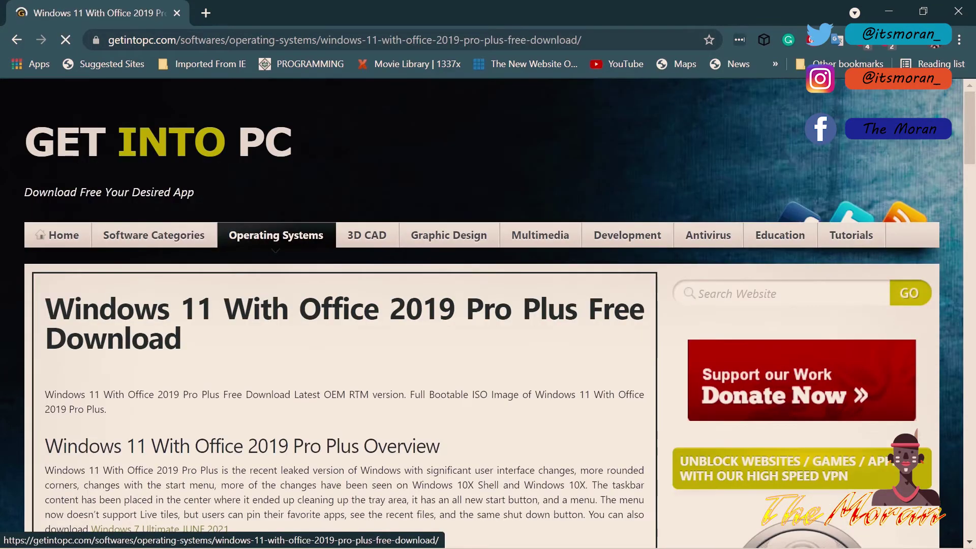
Step: Examine the page's technical setup details, system requirements and the full setup download link for Build 21996.1
scroll(335, 305, down, 15)
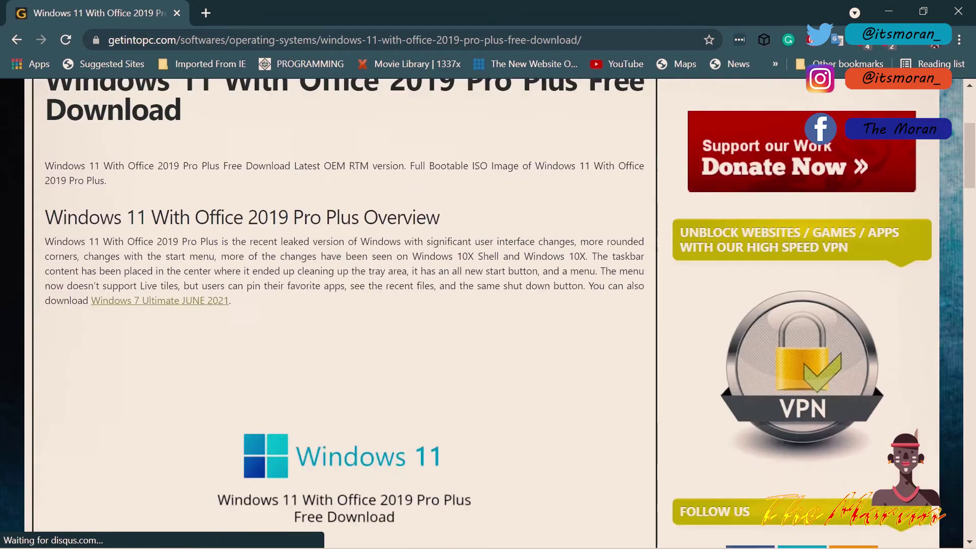
scroll(335, 305, down, 20)
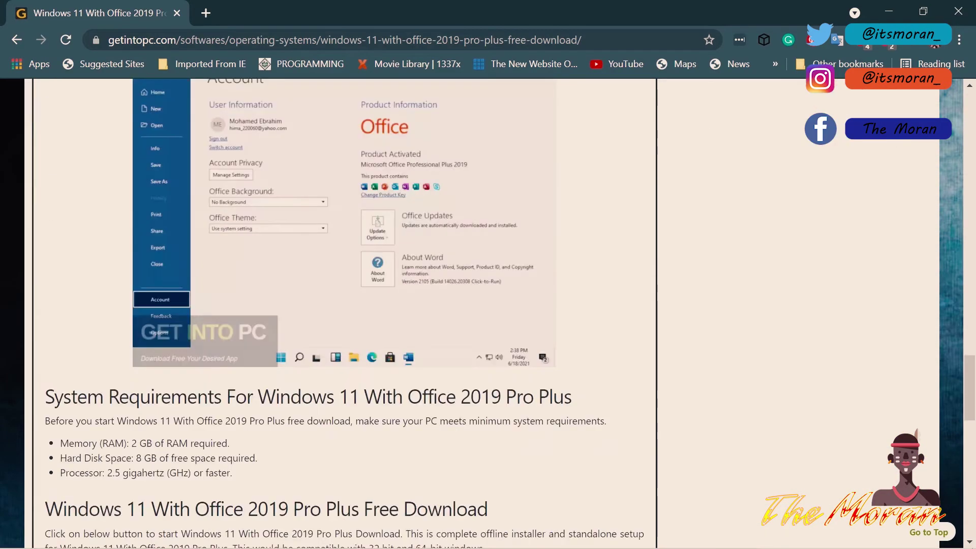
scroll(341, 305, up, 15)
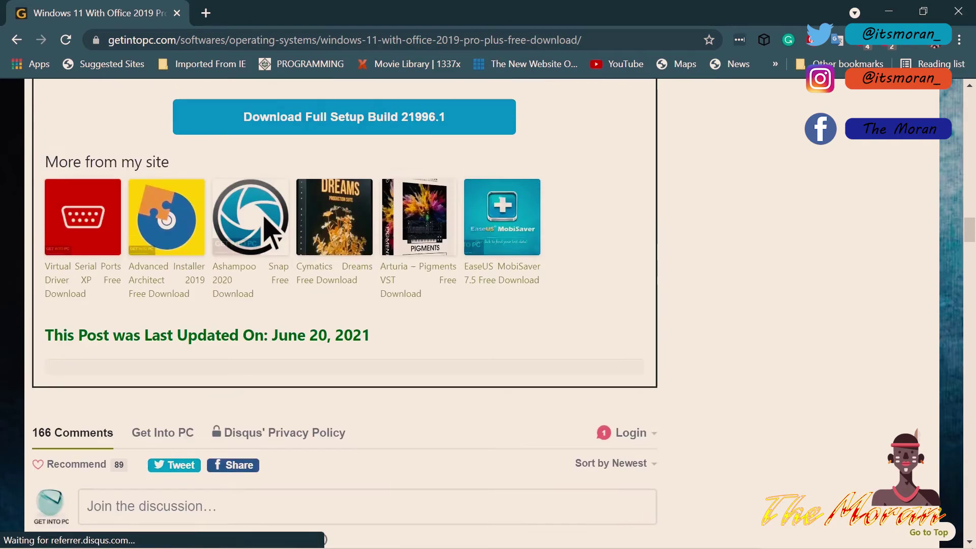
scroll(340, 305, down, 3)
scroll(340, 305, up, 15)
scroll(270, 213, down, 20)
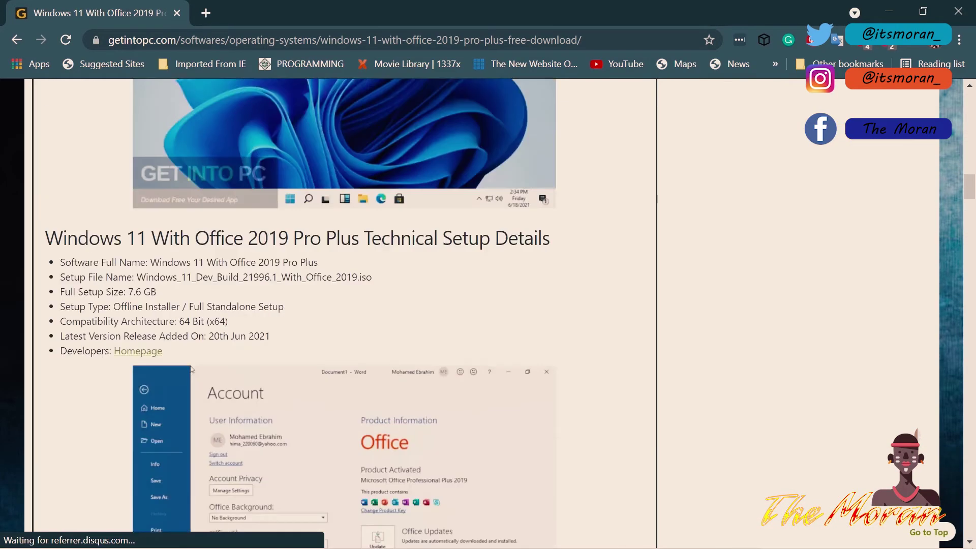
scroll(264, 203, up, 4)
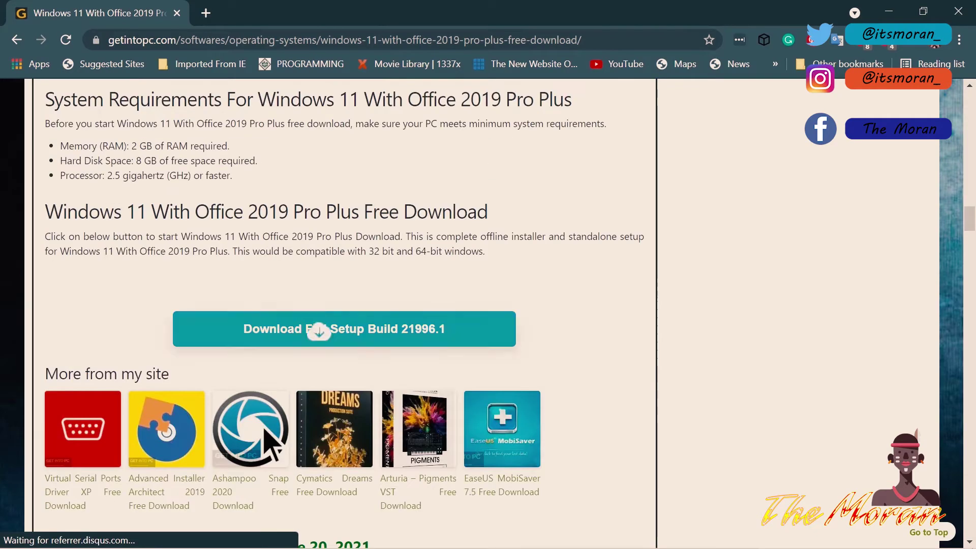
click(243, 331)
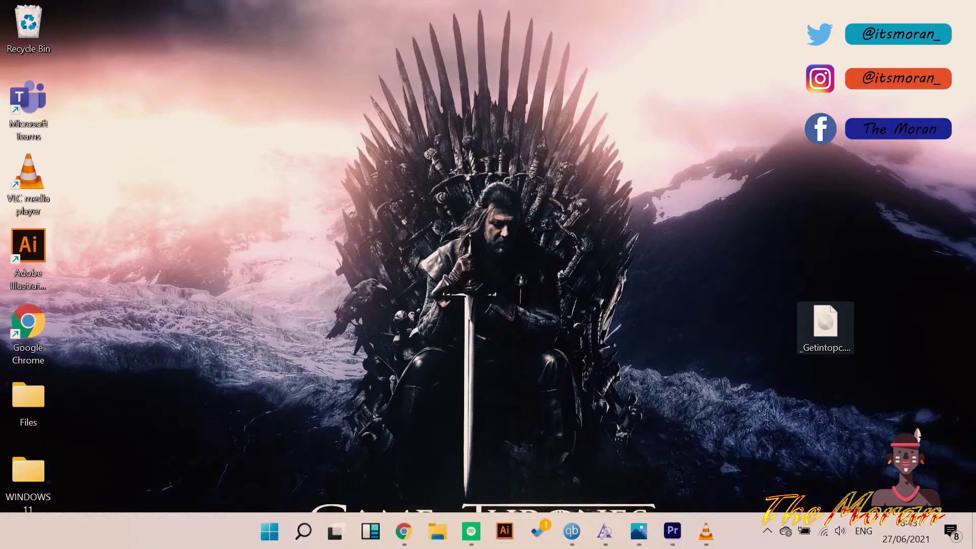
Step: Open the downloaded Windows 11 disc image on the desktop, accepting the security warning, and close the drive window showing its files
double_click(825, 322)
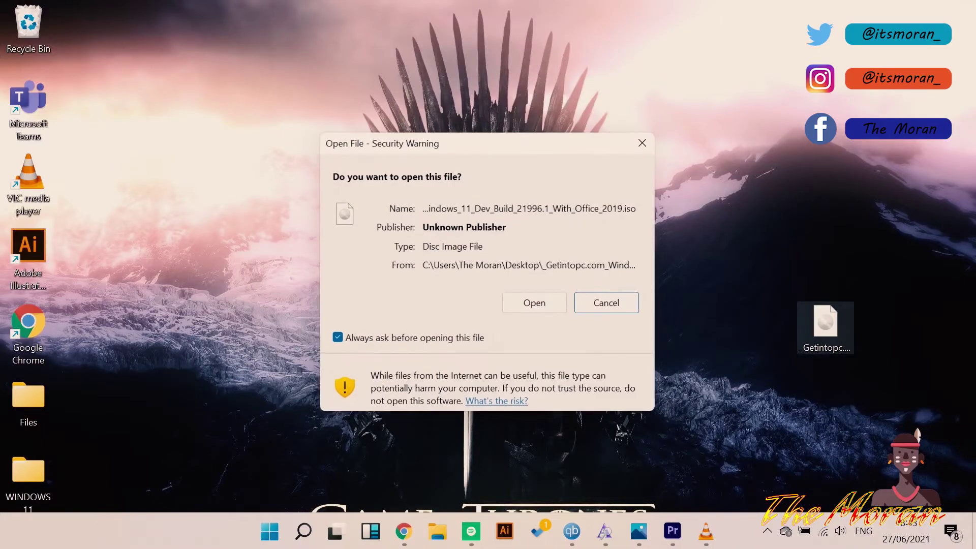
key(Return)
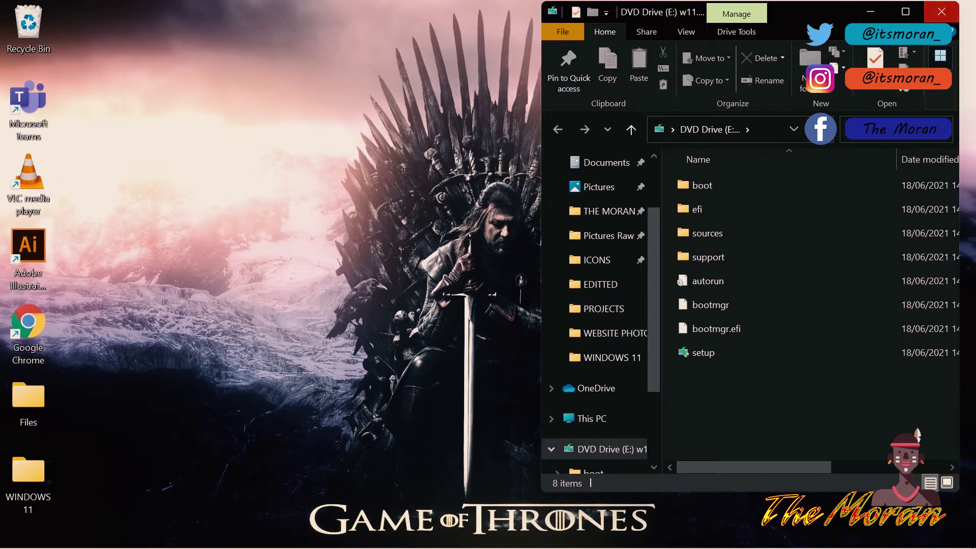
click(942, 11)
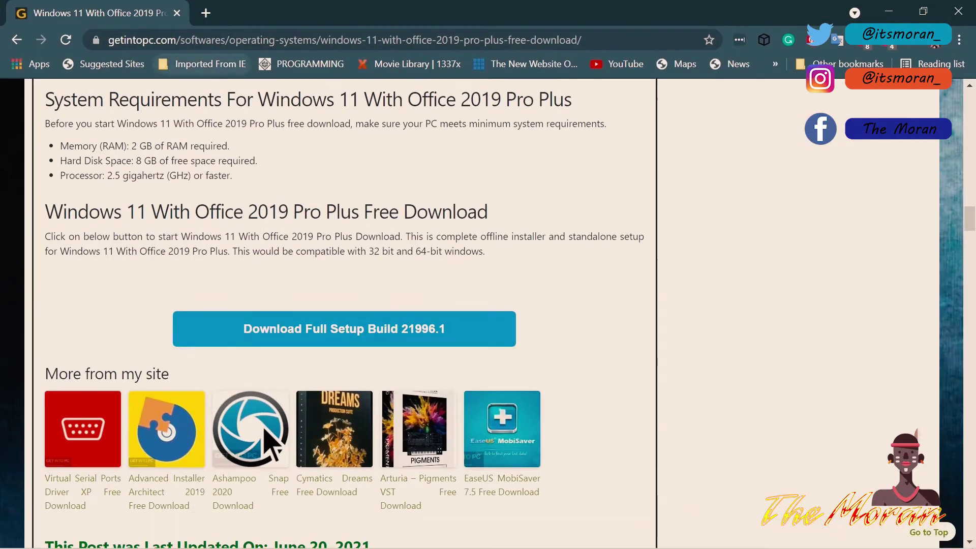
Step: Search Google in Chrome for "microsoft windows 11" and open Microsoft's Upgrade to the New Windows 11 OS page
key(ctrl+l)
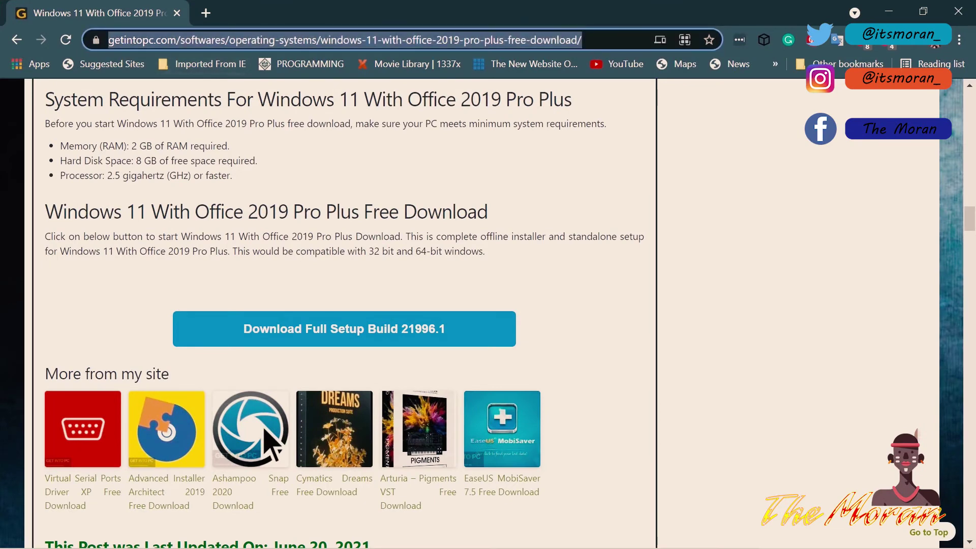
text(mi)
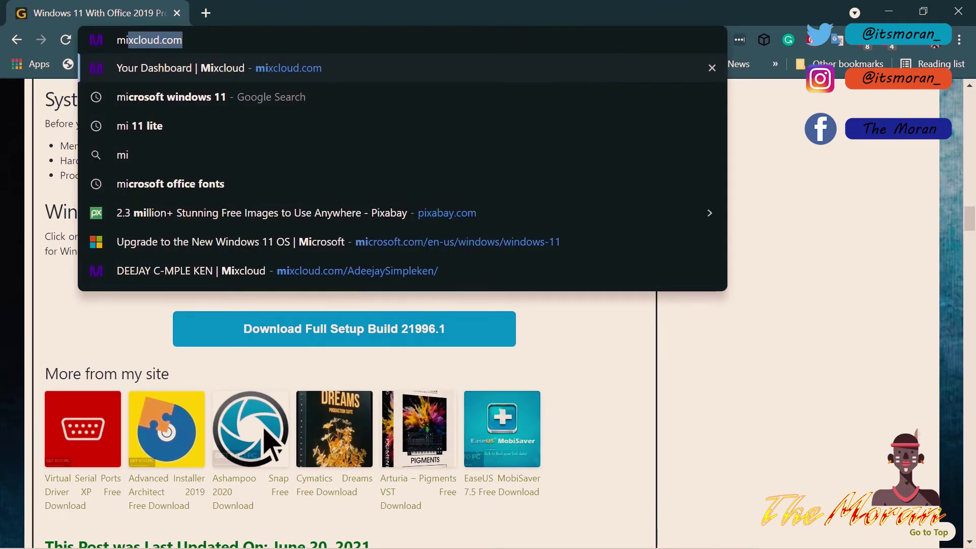
text(crosoft windows 11)
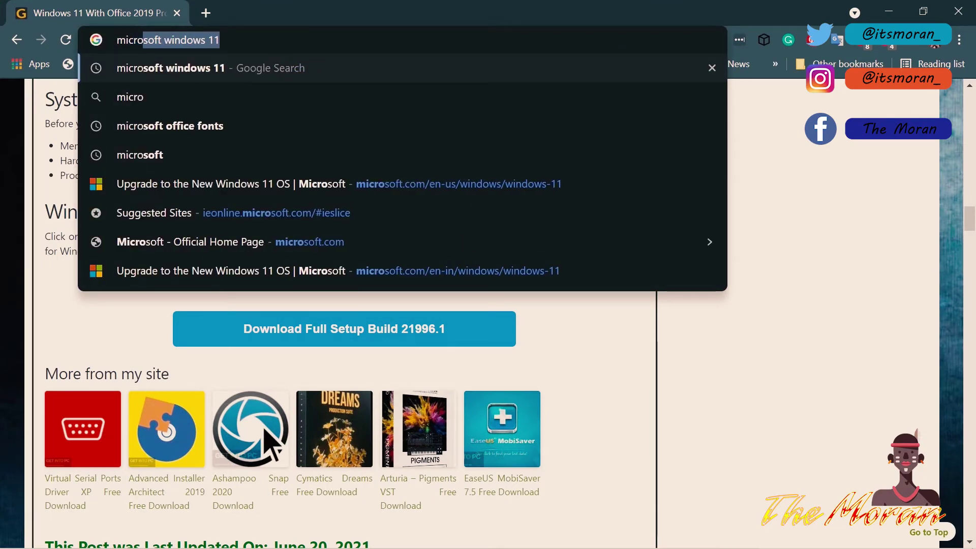
key(Return)
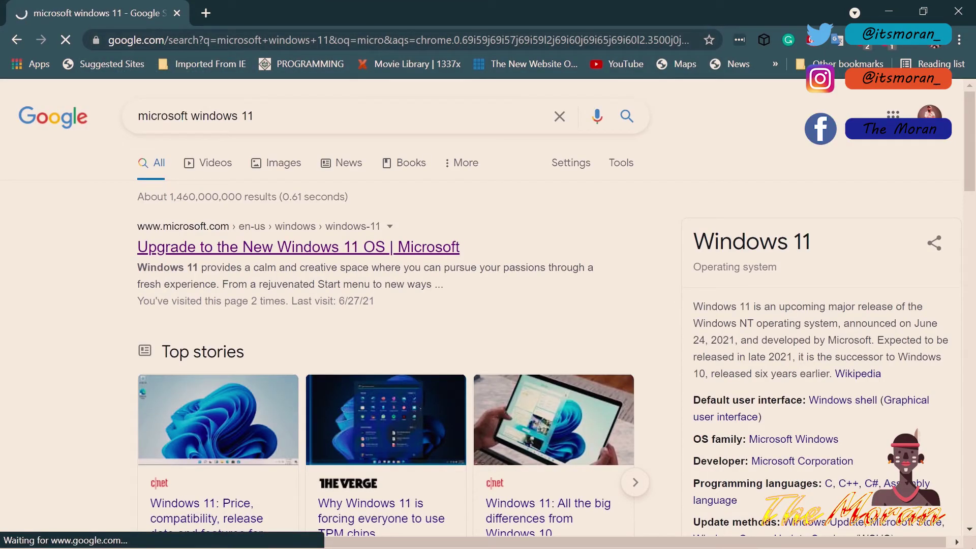
click(298, 247)
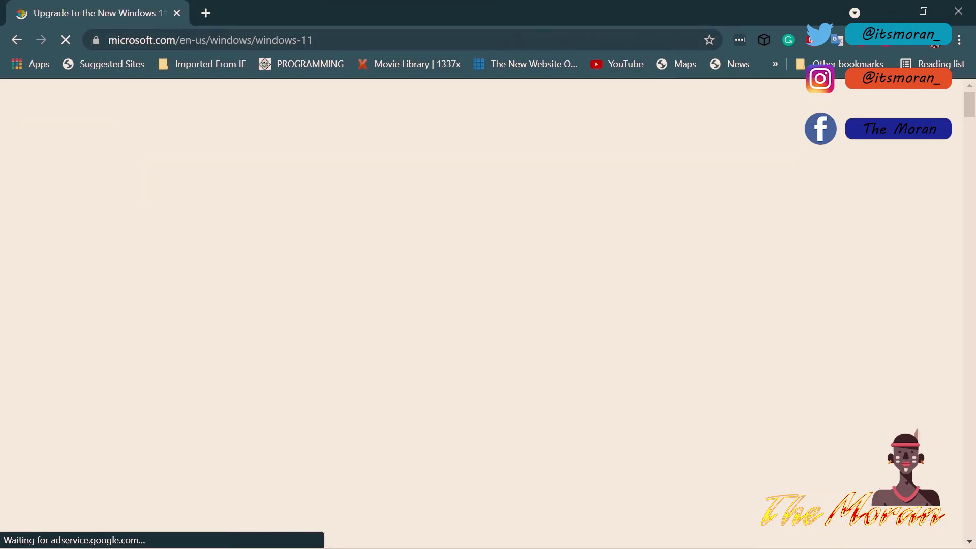
Step: Look through Microsoft's Windows 11 page for the Get ready section with the compatibility check
scroll(488, 313, down, 15)
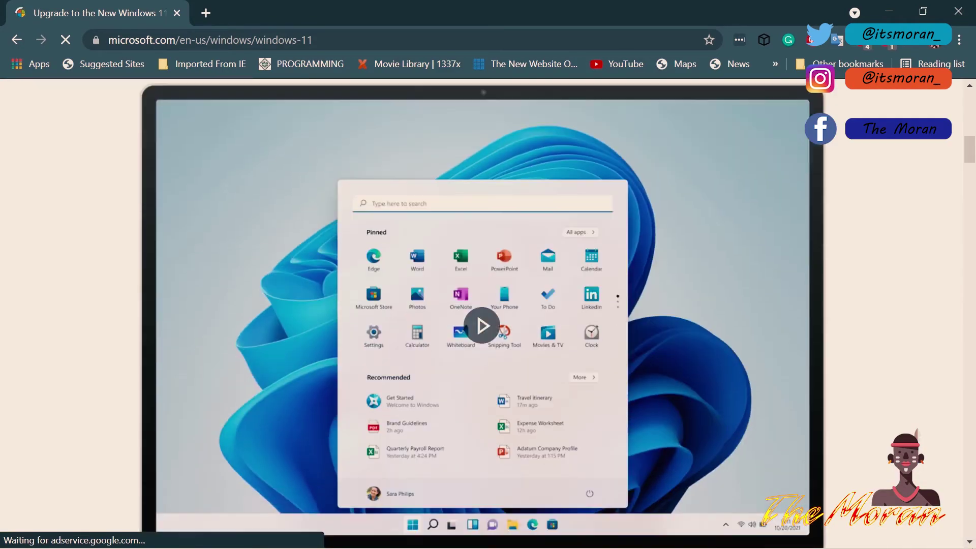
scroll(488, 314, down, 20)
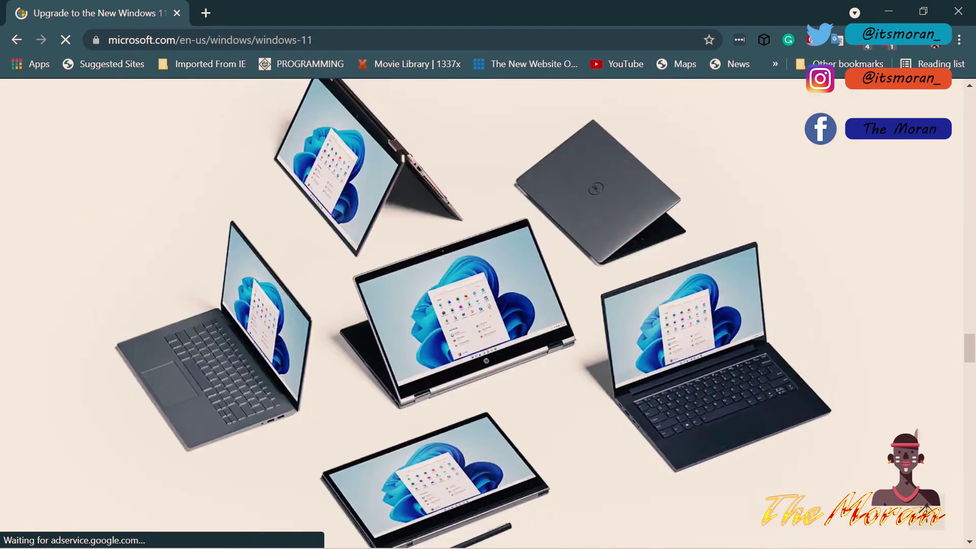
scroll(926, 510, down, 3)
scroll(926, 510, up, 19)
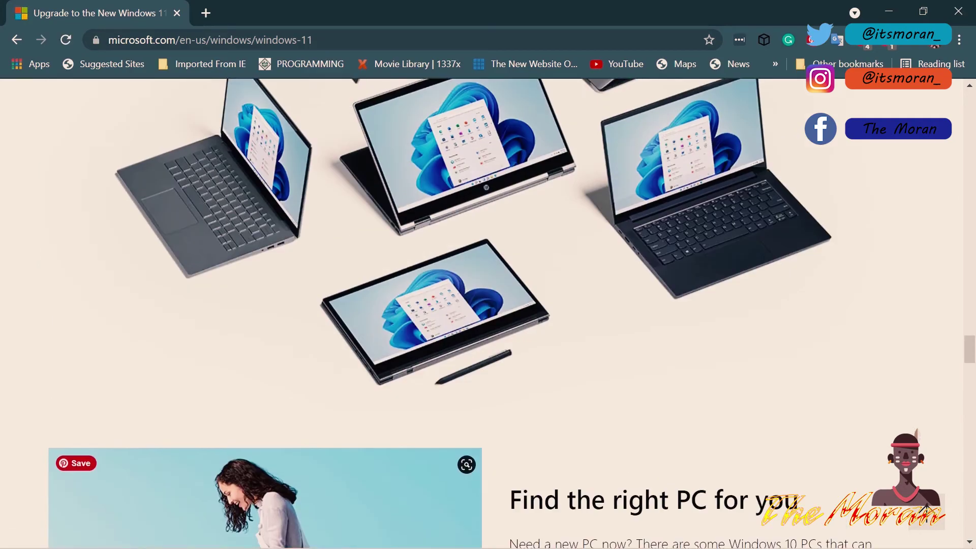
scroll(926, 509, up, 20)
scroll(927, 510, down, 20)
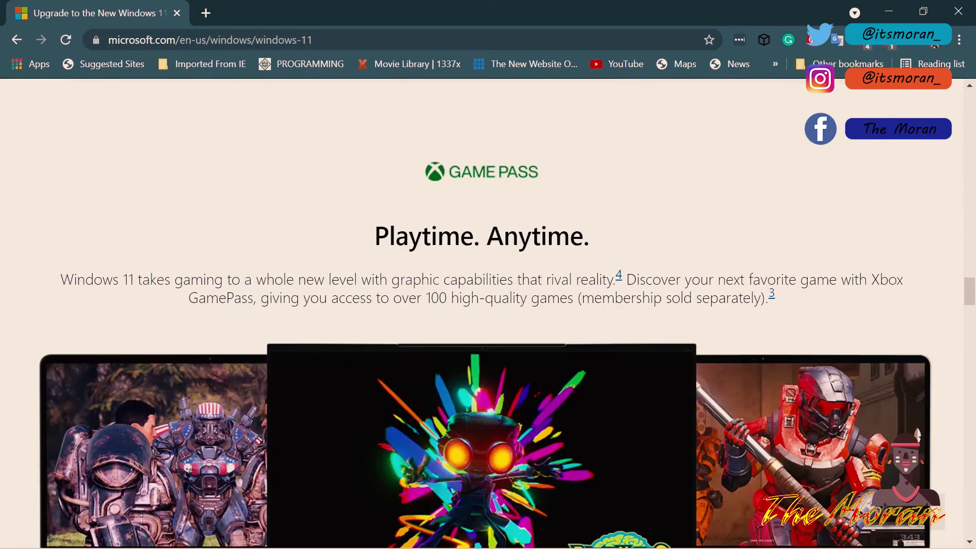
scroll(926, 510, down, 15)
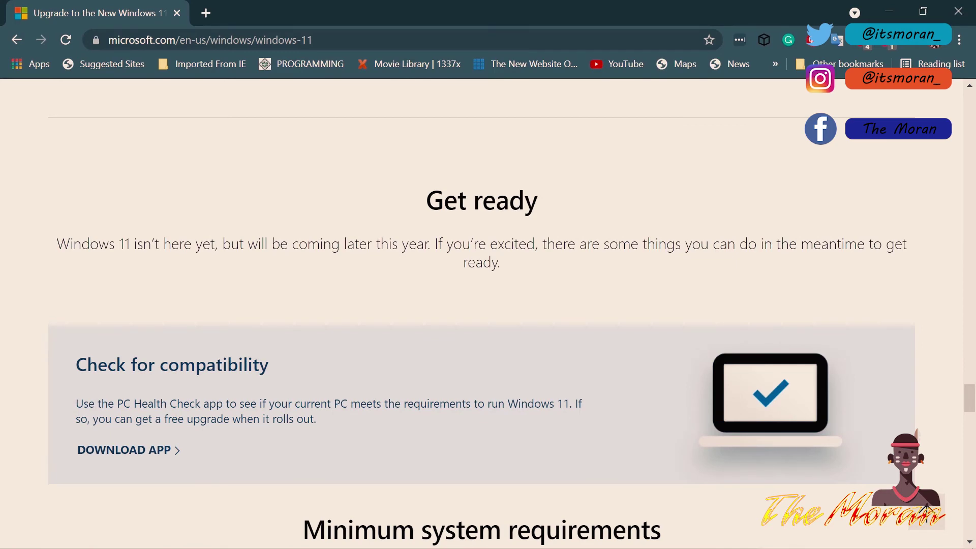
Step: Start the PC Health Check app download under Check for compatibility and cancel saving the installer
scroll(926, 510, down, 5)
click(125, 298)
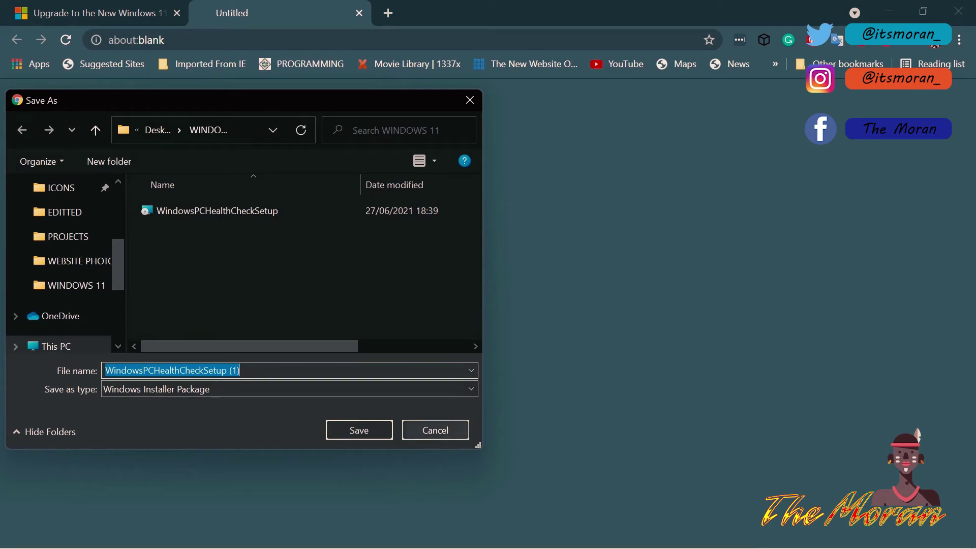
click(413, 430)
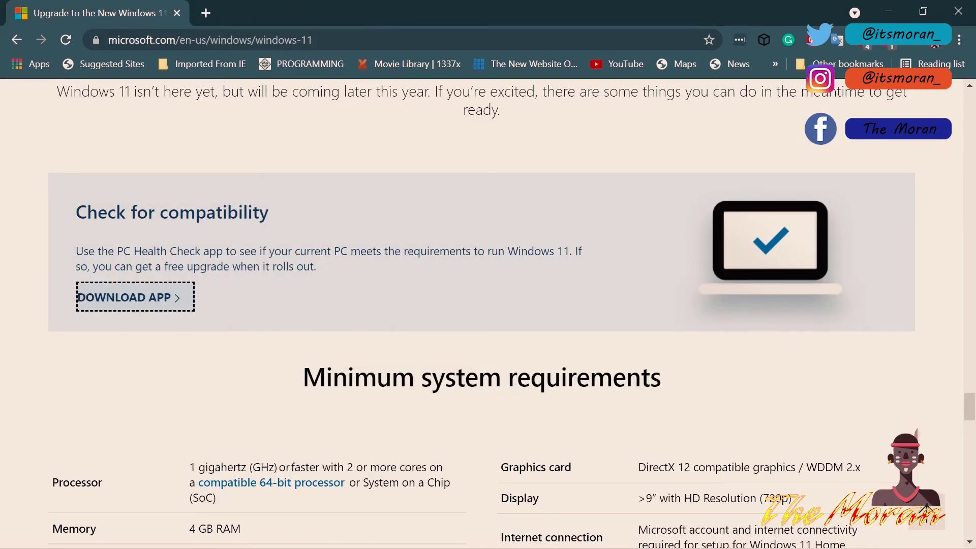
Step: Find the installed PC Health Check app through Windows search and open it
click(304, 531)
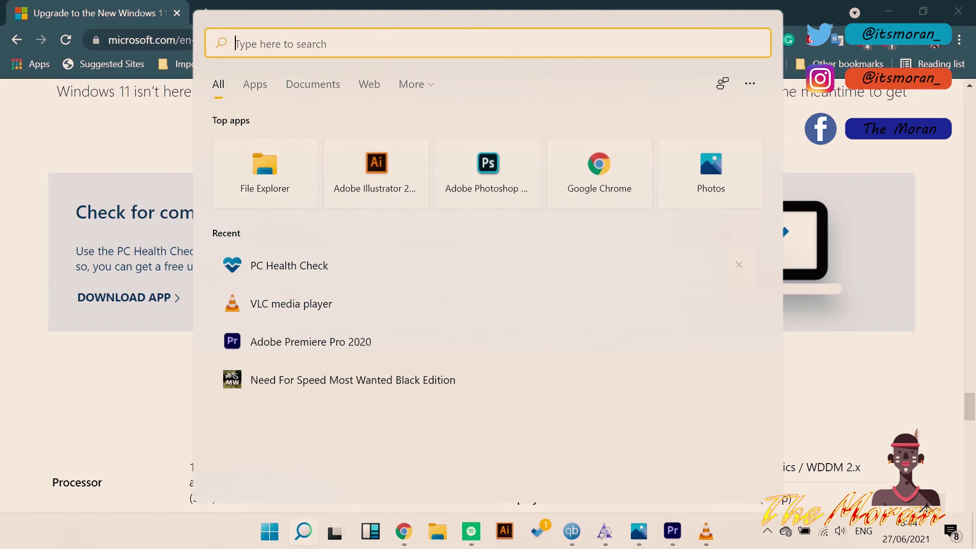
click(289, 265)
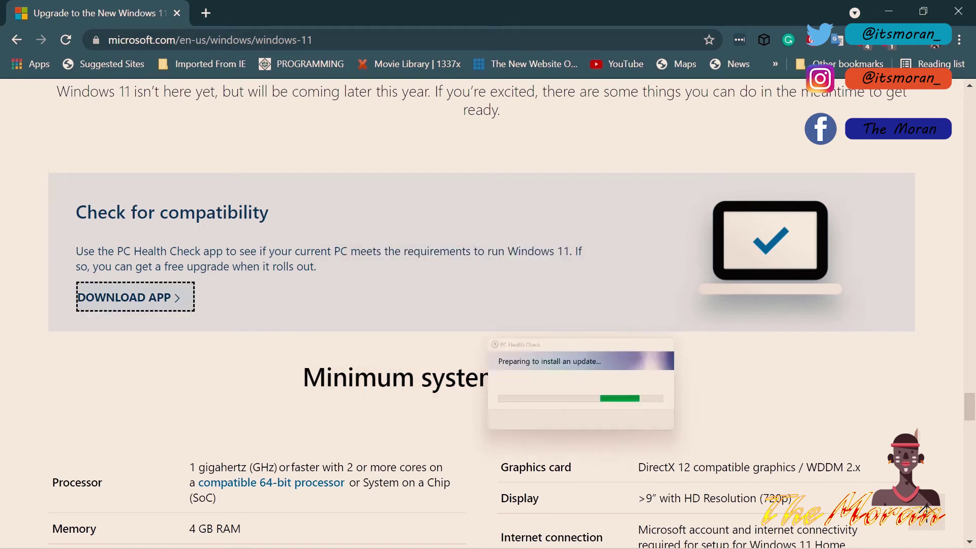
click(286, 531)
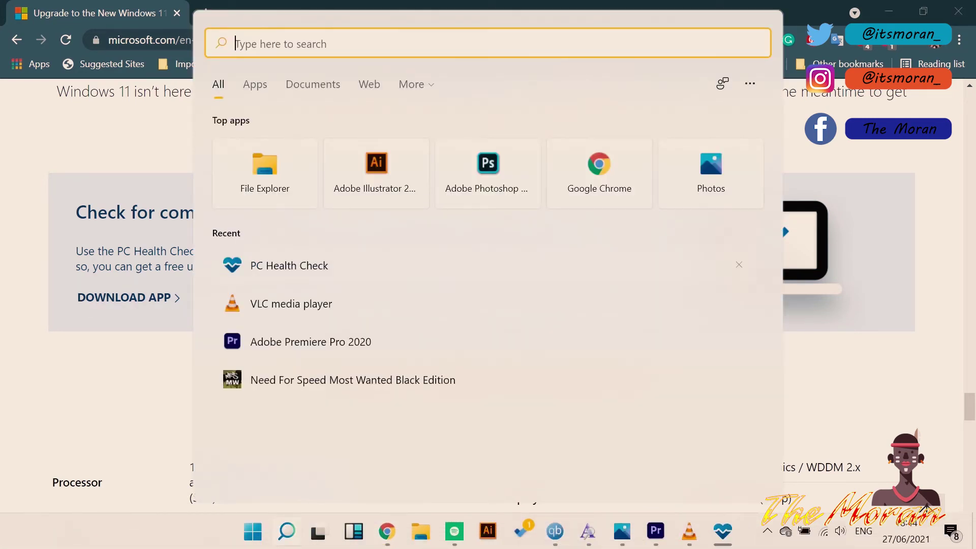
text(he)
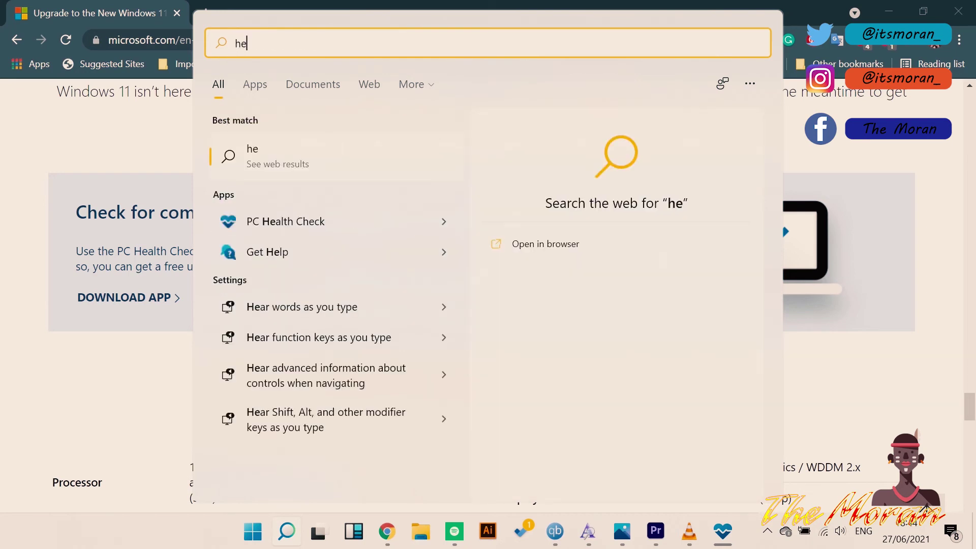
click(285, 222)
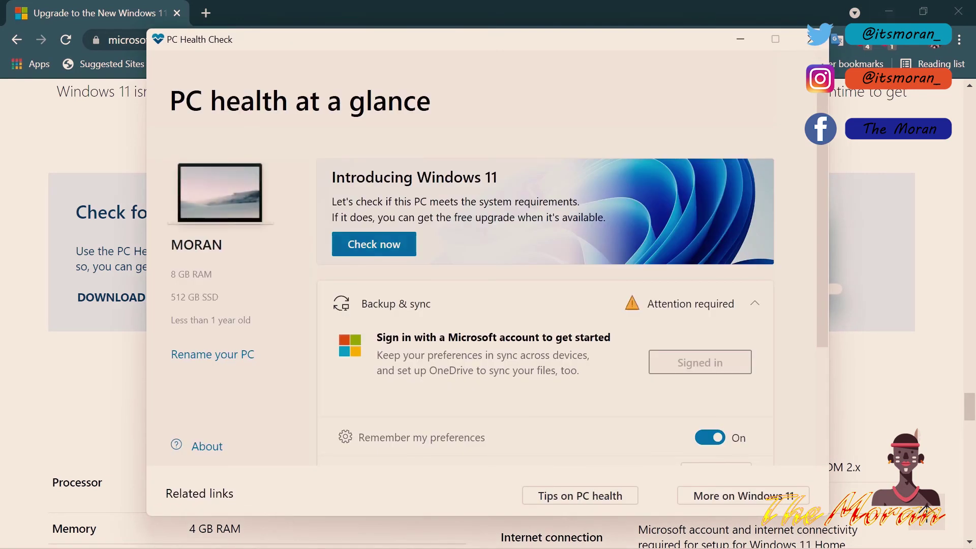
Step: Check whether this PC meets the Windows 11 system requirements, dismissing the app update offer and closing the result
click(374, 244)
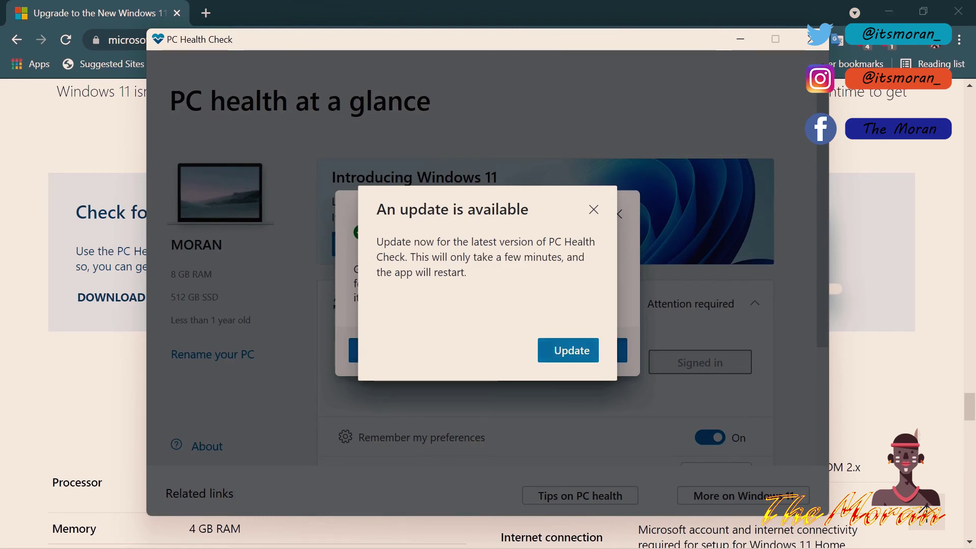
click(593, 210)
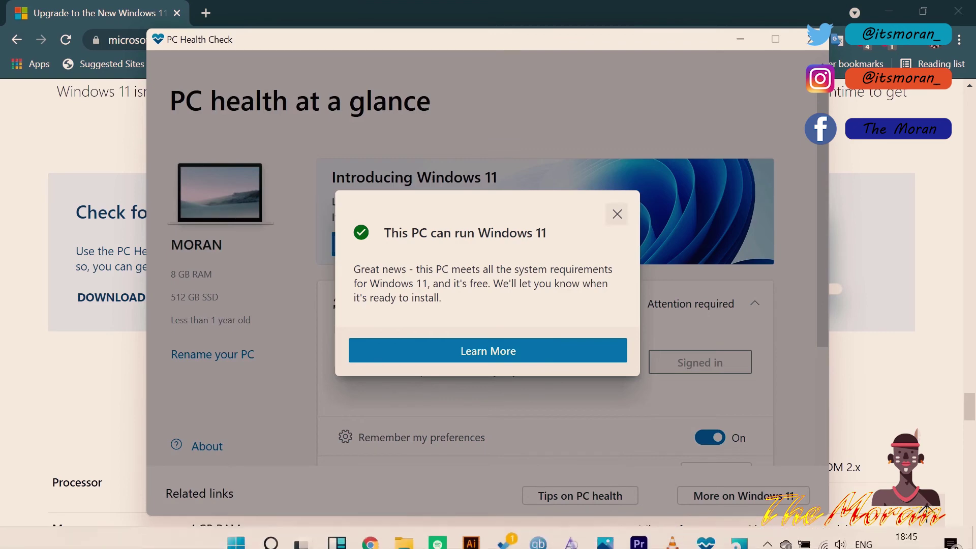
click(617, 214)
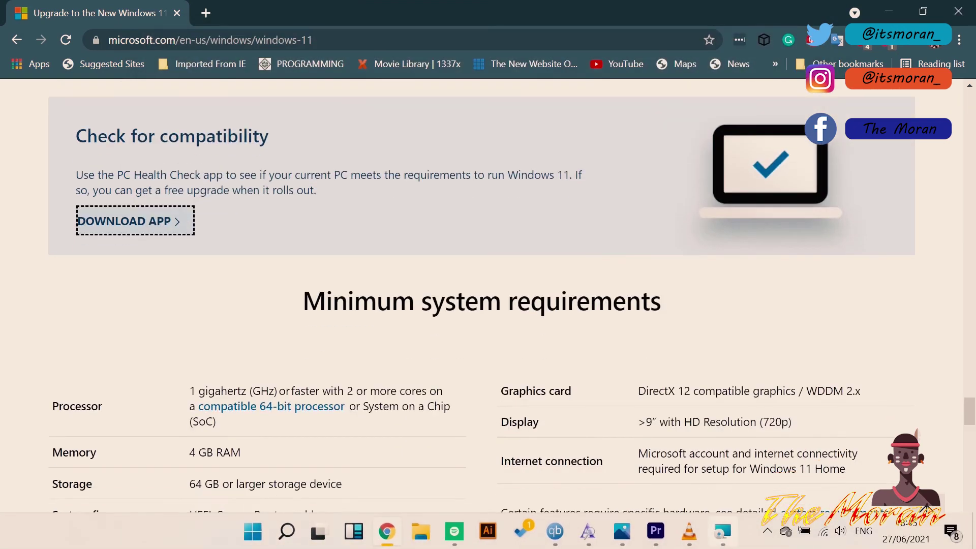
Step: Review the minimum system requirements on Microsoft's Windows 11 page, and close both Chrome and PC Health Check
scroll(482, 295, down, 5)
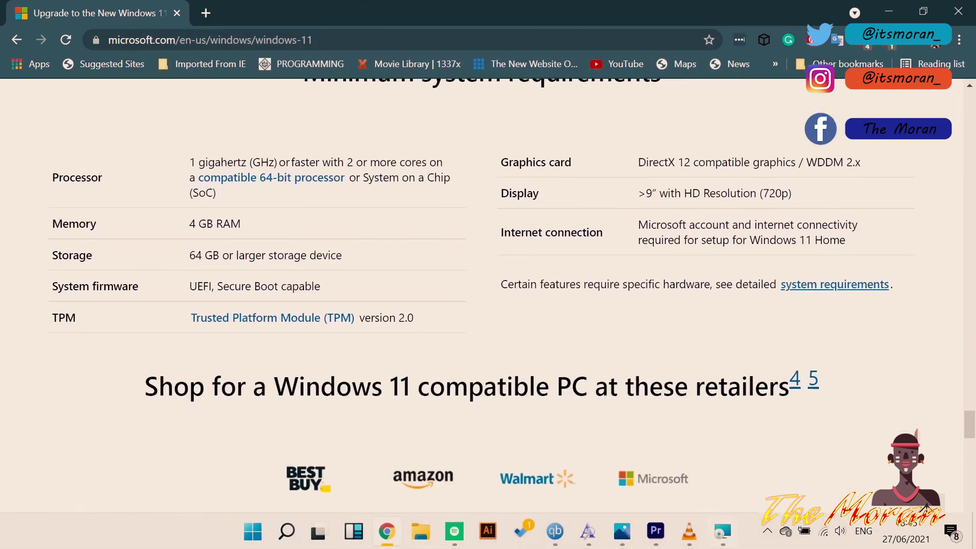
scroll(482, 295, up, 12)
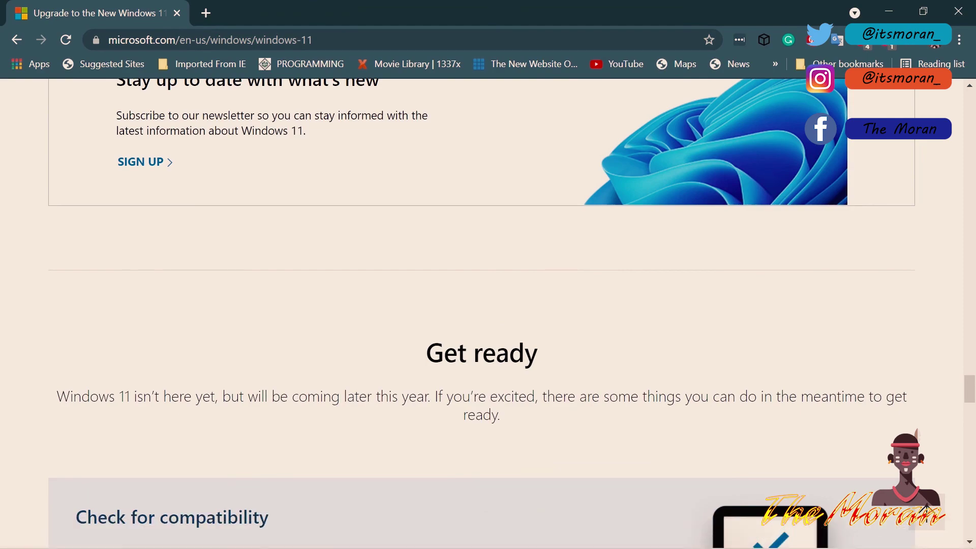
scroll(926, 510, up, 15)
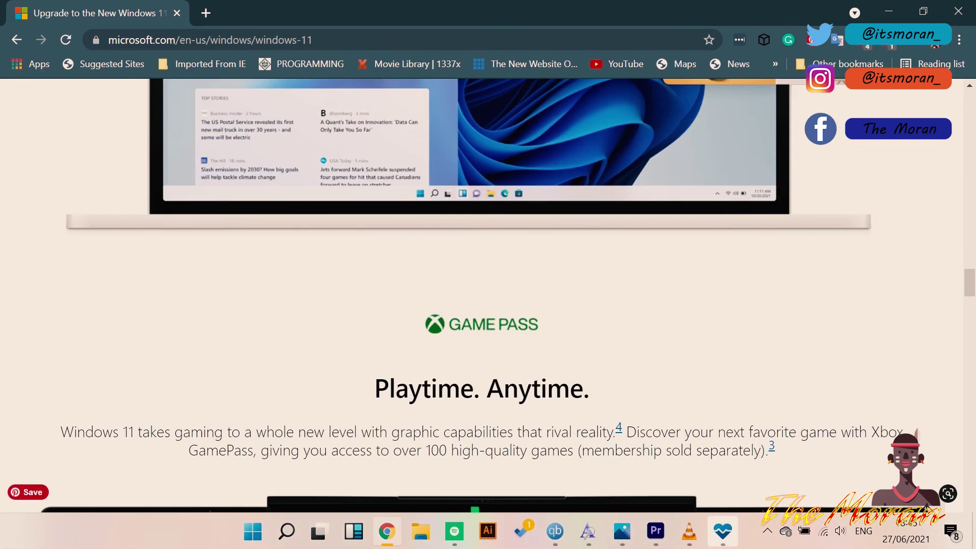
click(958, 12)
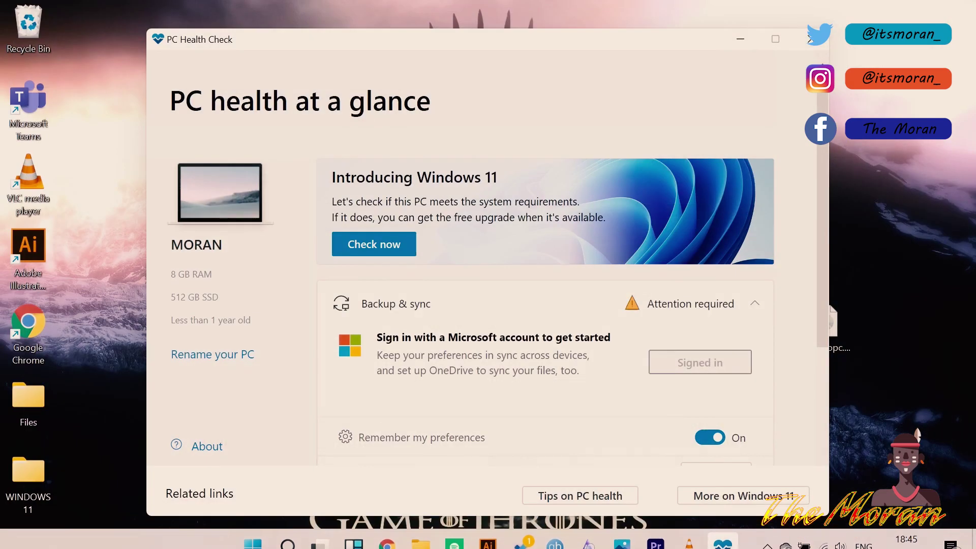
click(811, 40)
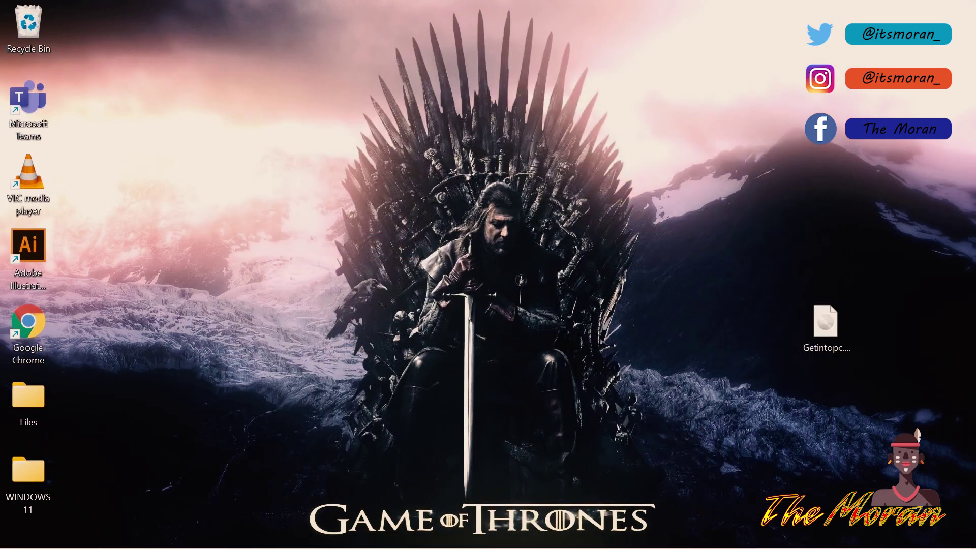